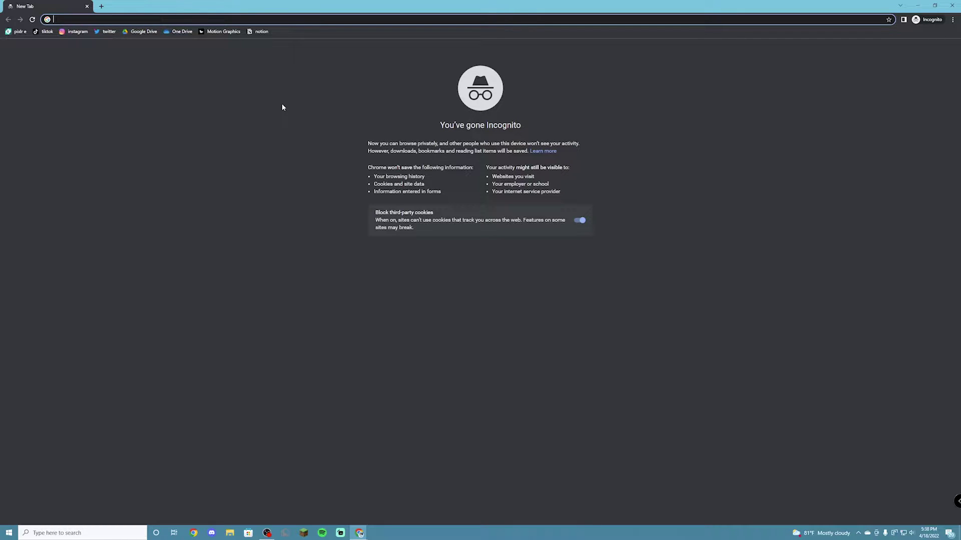
Search Google for 'obs' and open the obsproject.com homepage.
text(obs)
key(Return)
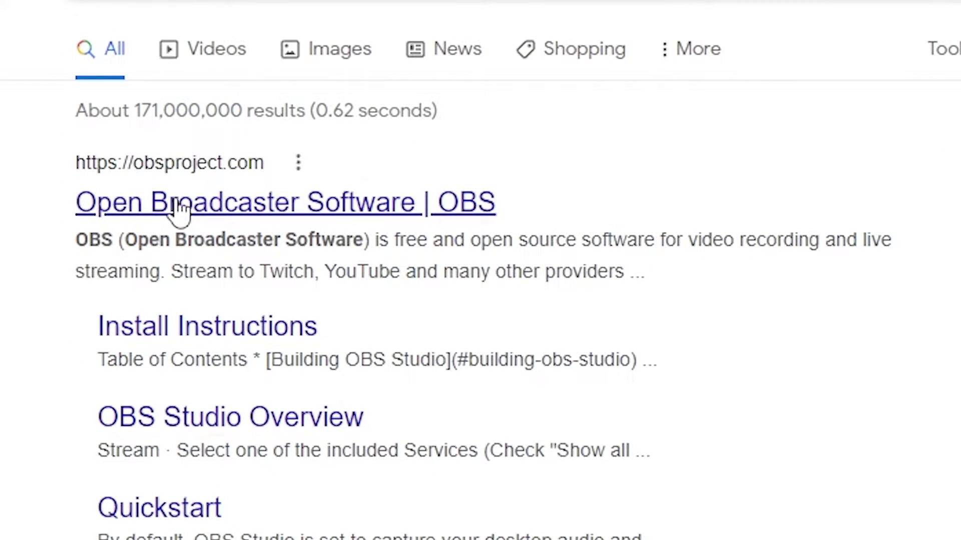
click(205, 202)
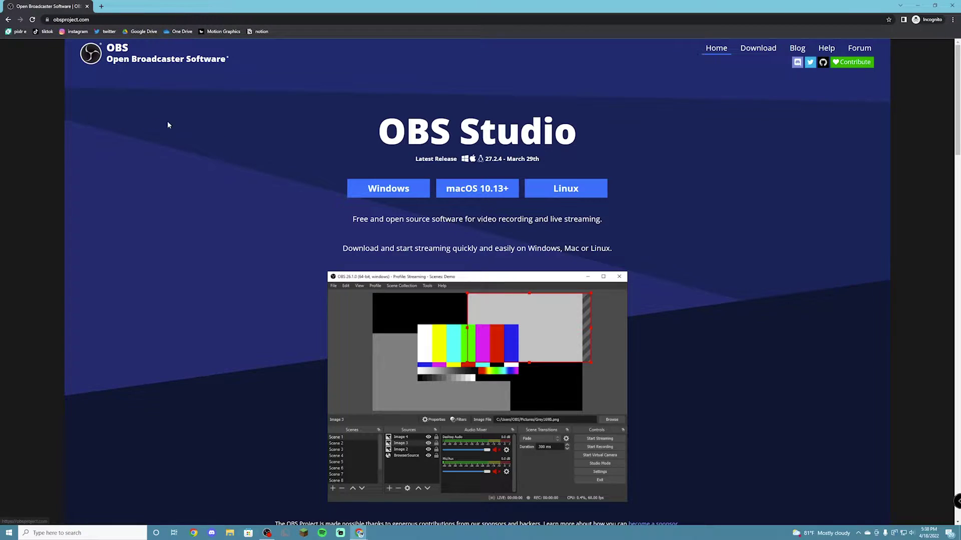
Highlight the OBS Studio heading on the homepage, then deselect it.
drag(379, 132, 575, 129)
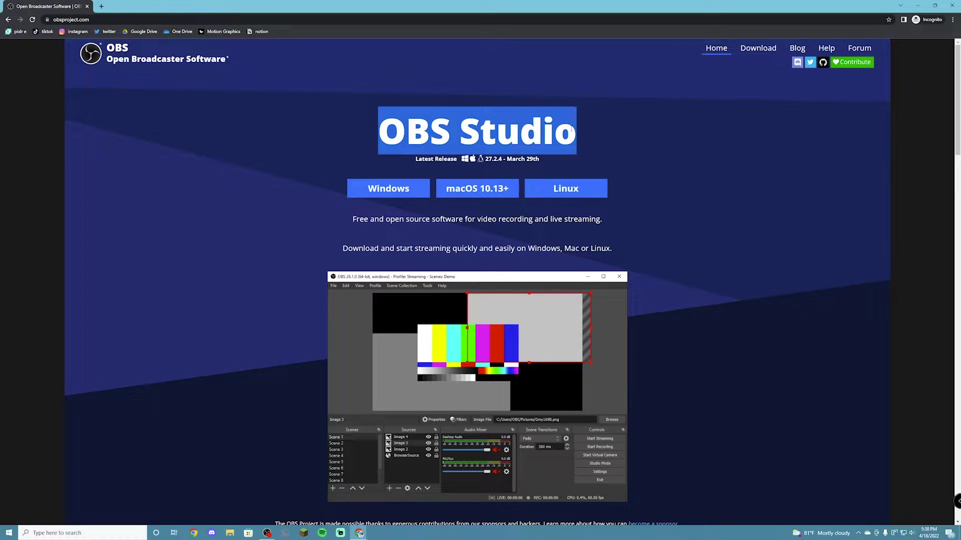
click(569, 128)
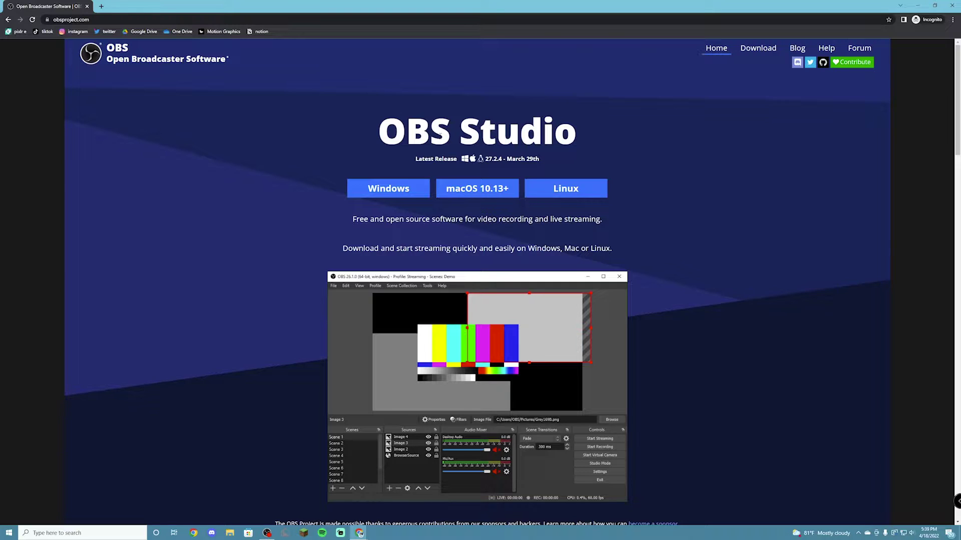
drag(376, 132, 555, 133)
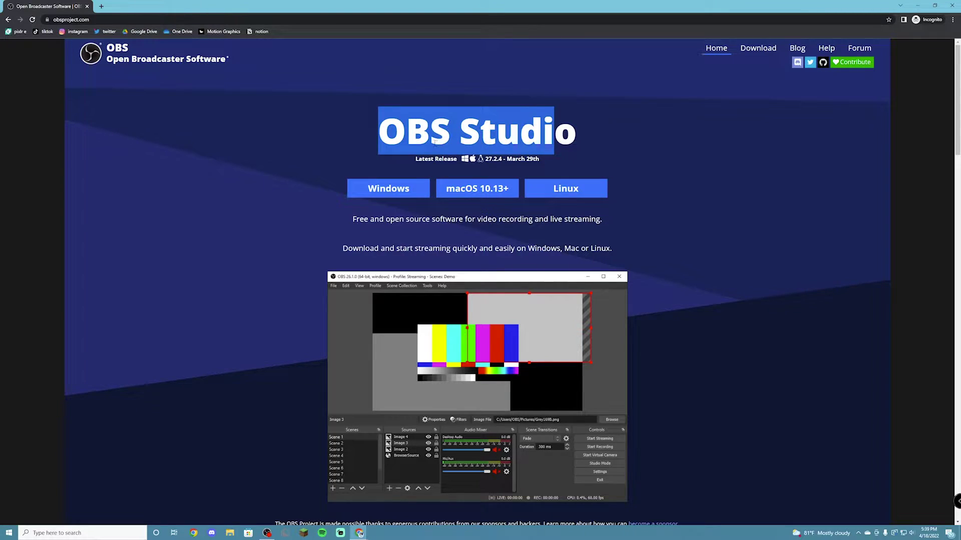
click(393, 197)
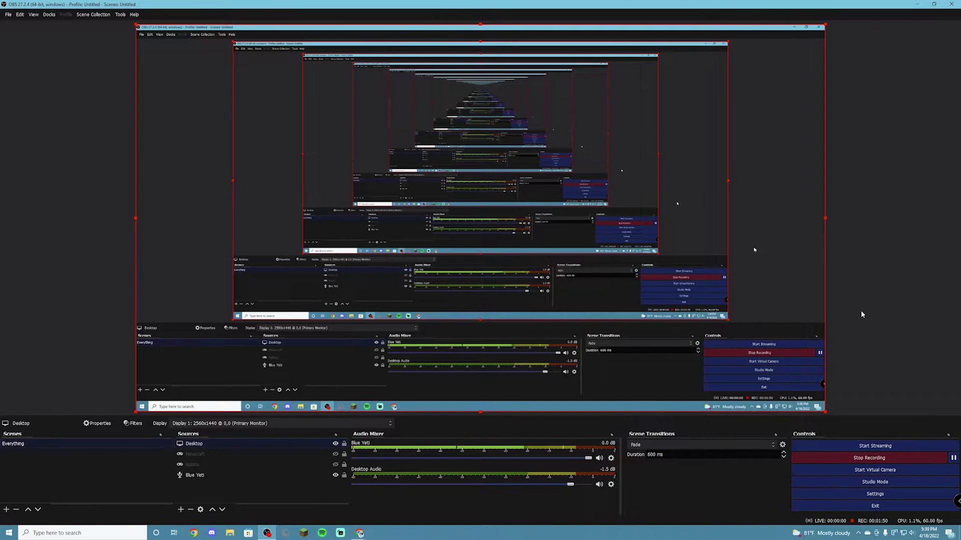
drag(821, 5, 717, 64)
click(826, 59)
click(6, 509)
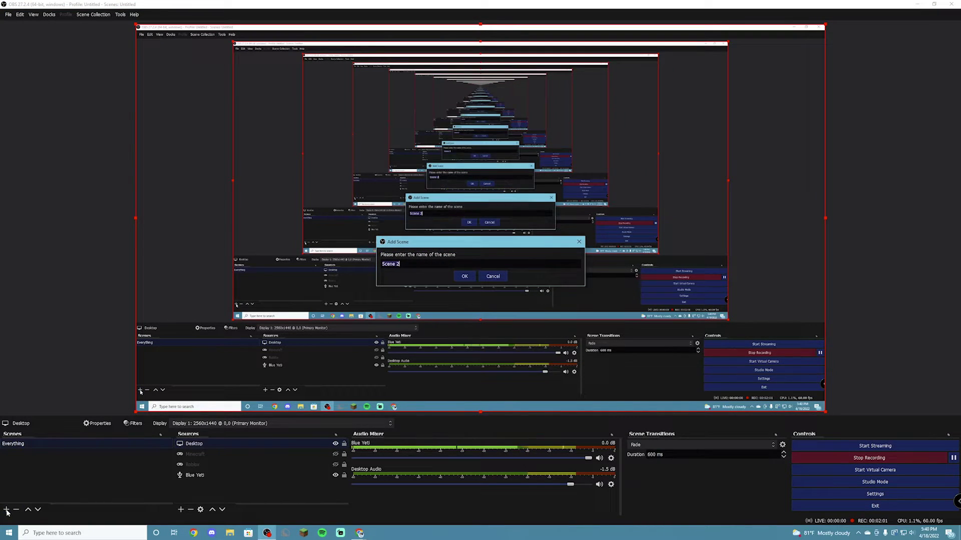
click(407, 261)
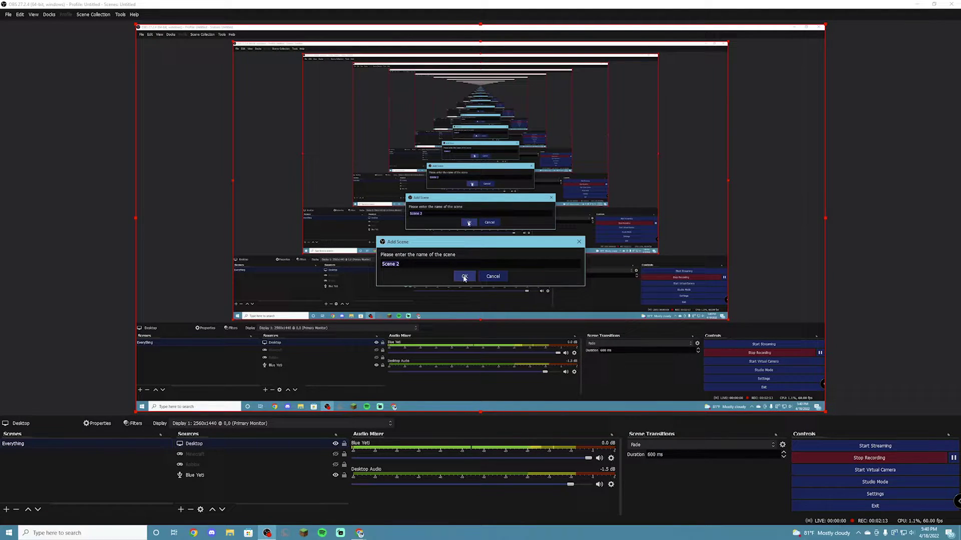
click(493, 277)
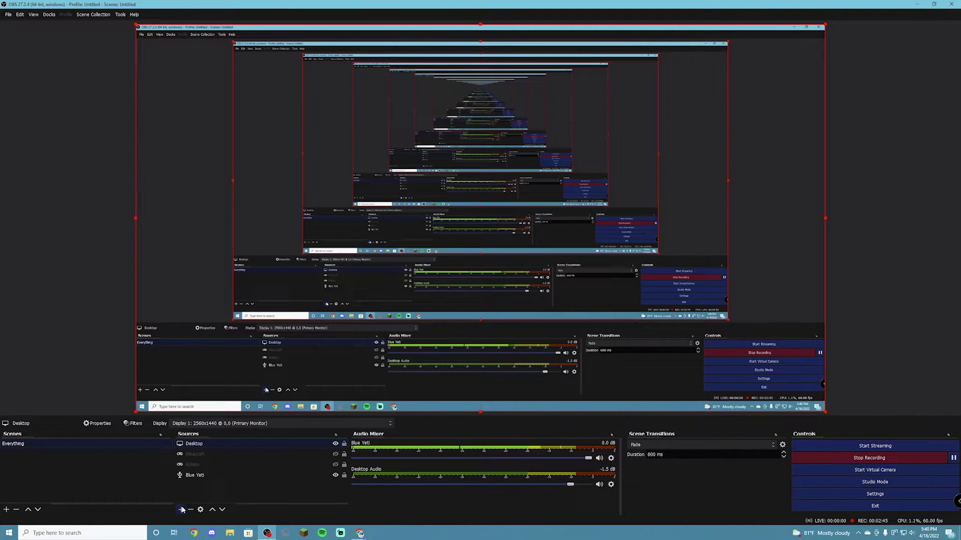
Bring up the add-source menu under the Sources panel for the Everything scene.
click(181, 509)
Add a Display Capture source, keeping Create new with the default name 'Display Capture'.
click(205, 412)
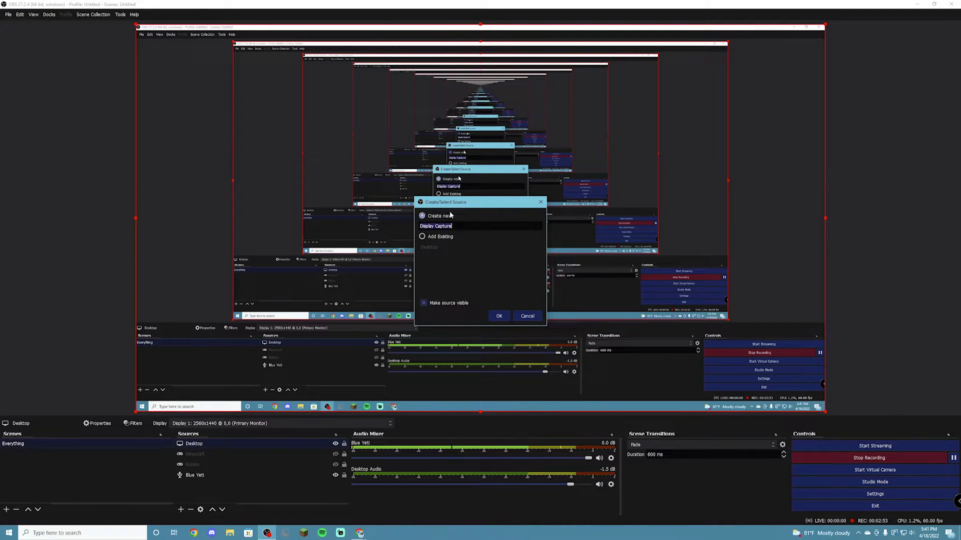
key(End)
click(475, 215)
click(421, 236)
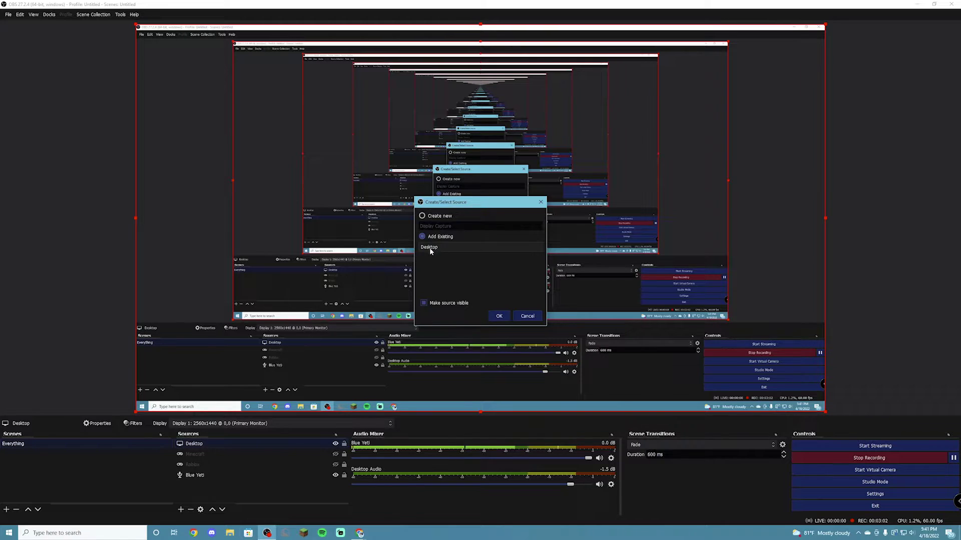
click(425, 218)
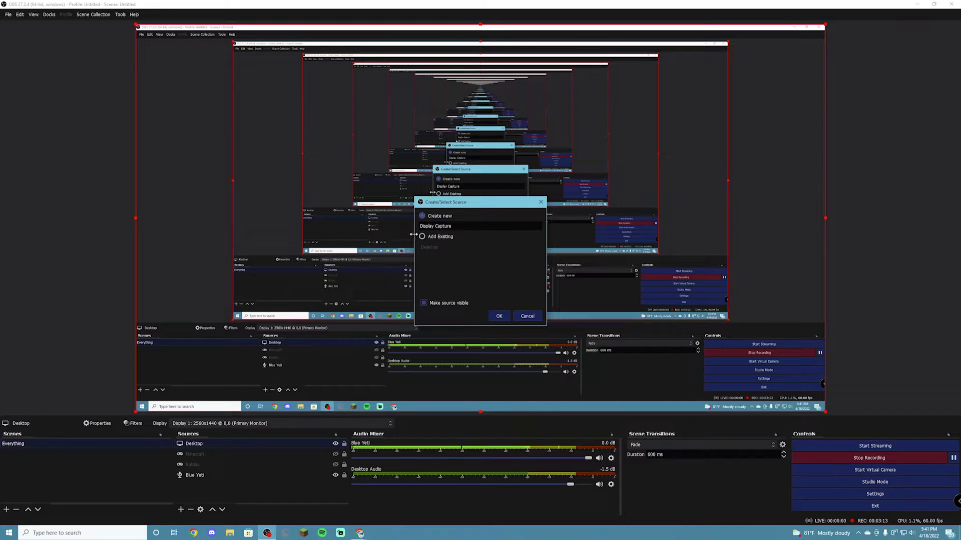
Set Display Capture to capture Display 1: 2560x1440 (Primary Monitor) and confirm.
click(501, 316)
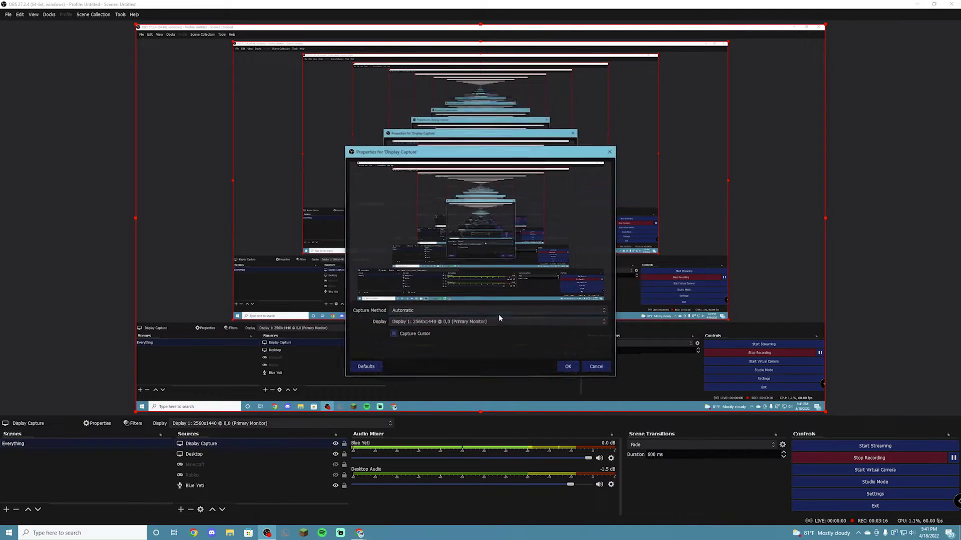
click(497, 320)
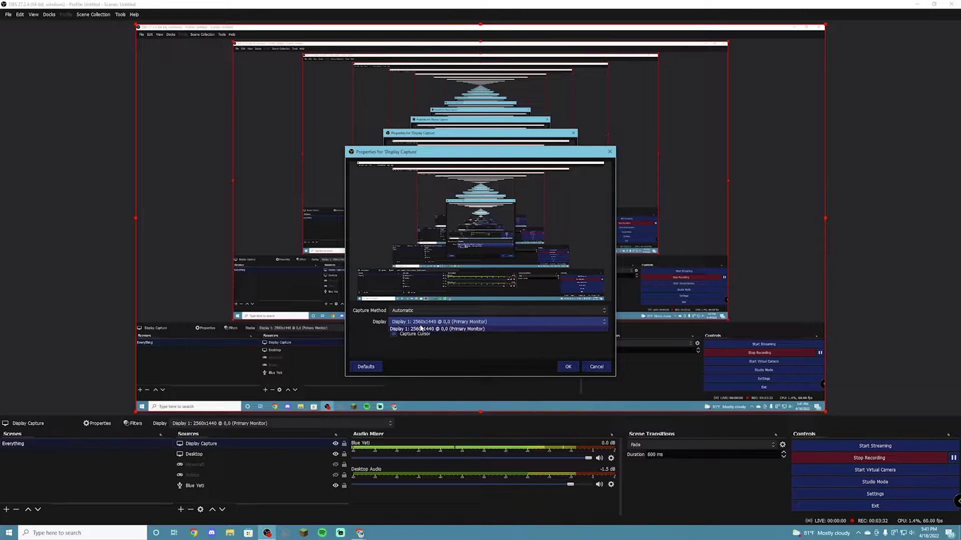
click(429, 330)
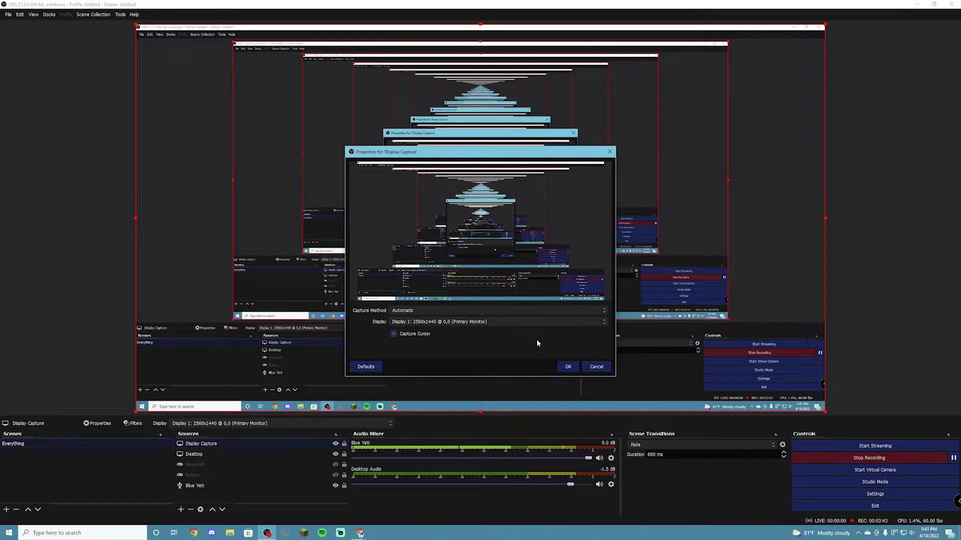
click(569, 366)
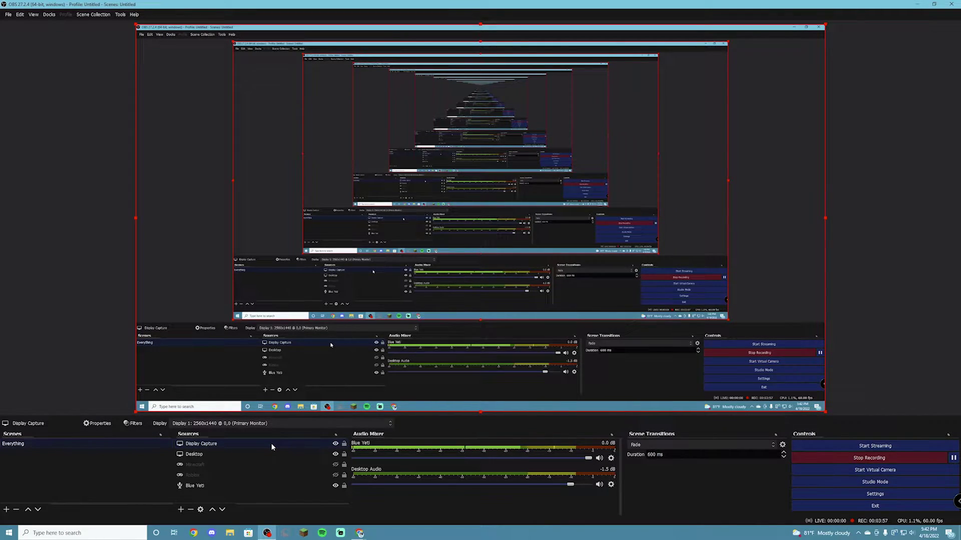
Remove Display Capture via its right-click Remove option, after declining a first Delete prompt.
key(Delete)
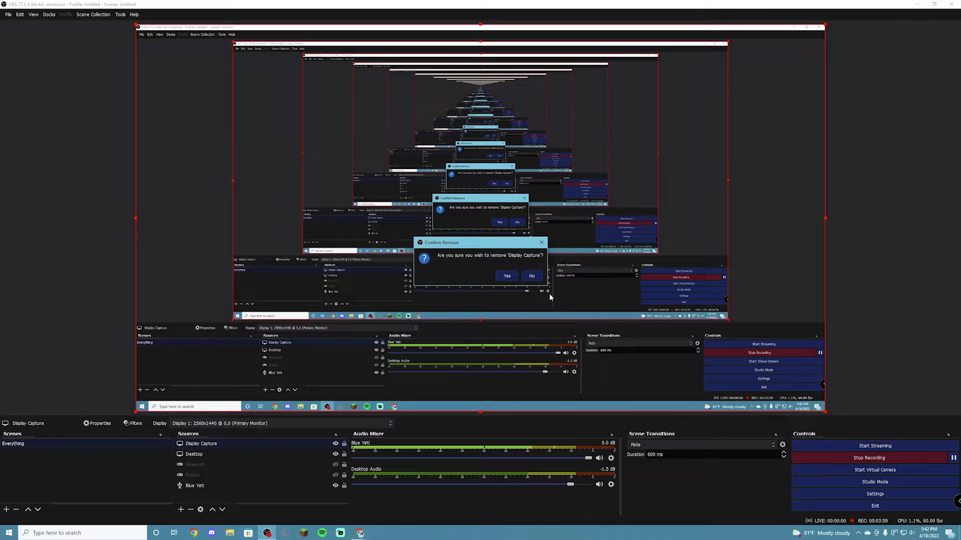
click(541, 243)
right_click(210, 445)
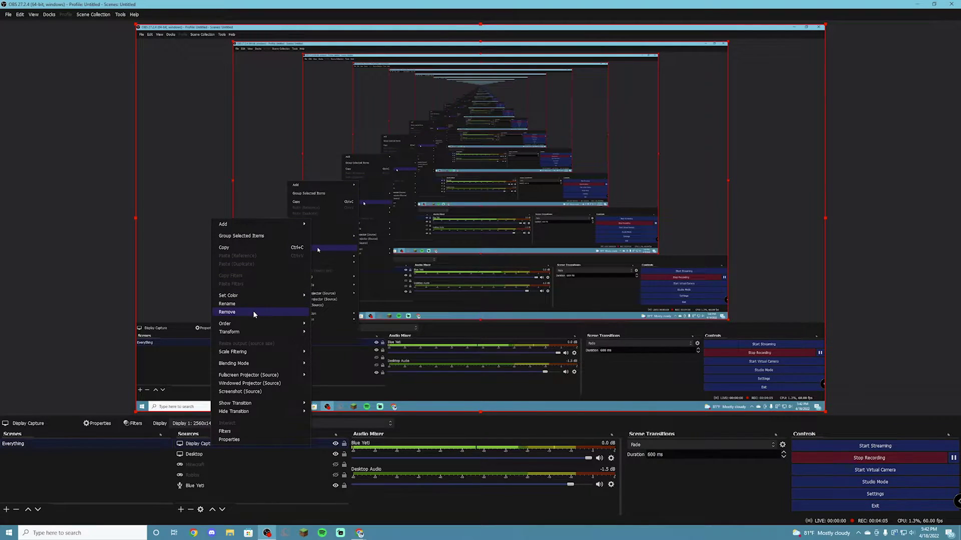
click(227, 312)
click(505, 276)
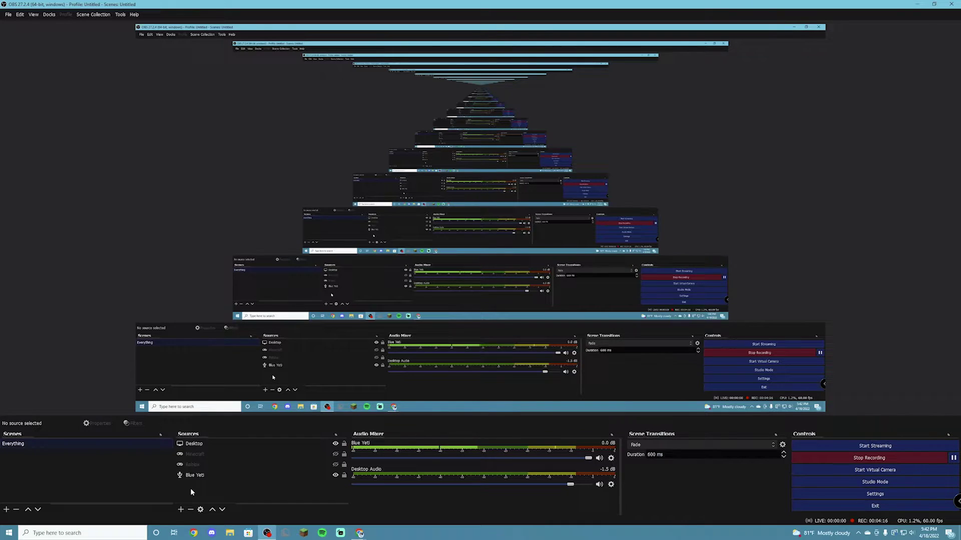
click(180, 510)
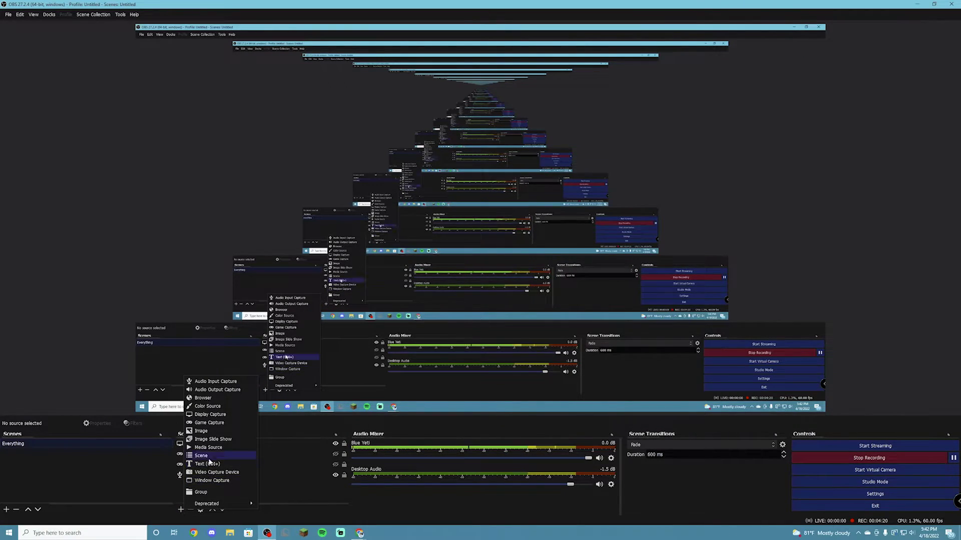
click(203, 381)
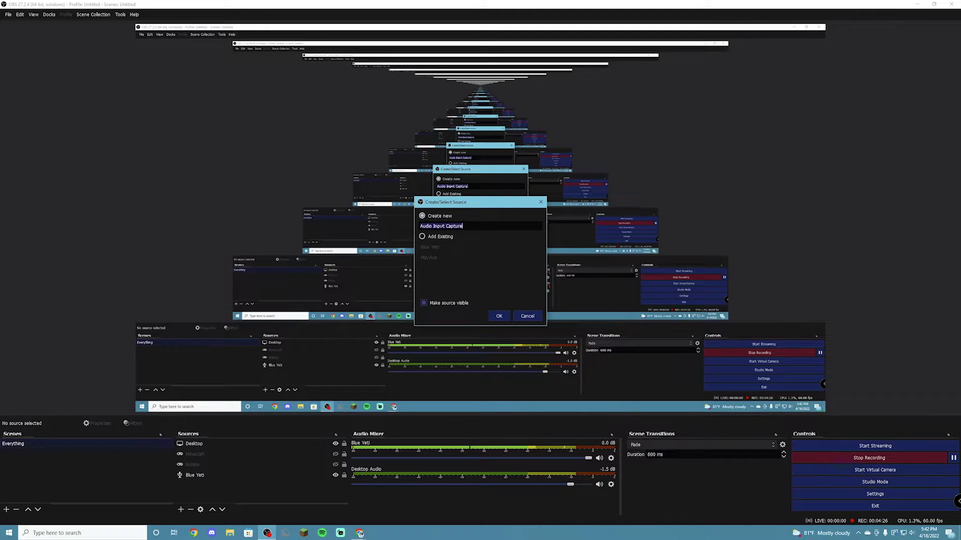
click(456, 221)
key(Return)
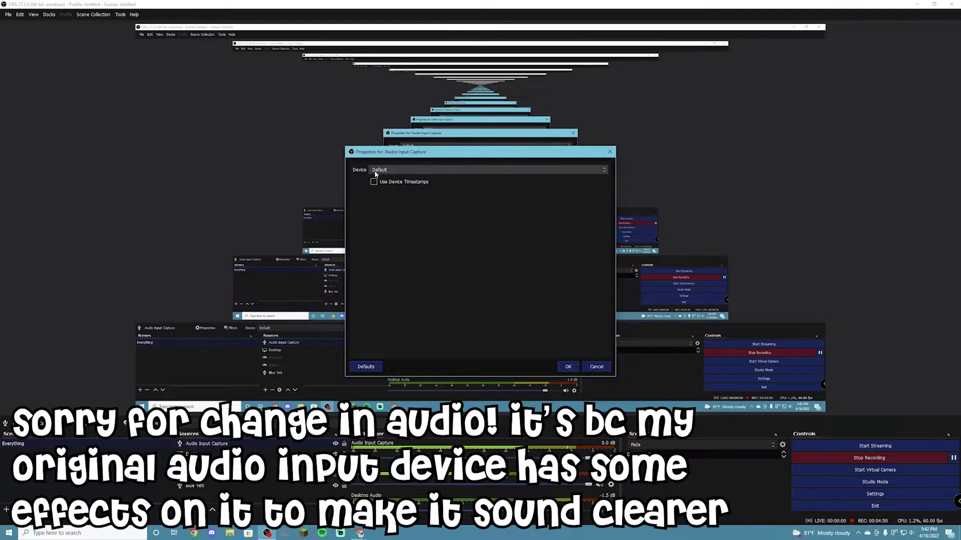
click(387, 170)
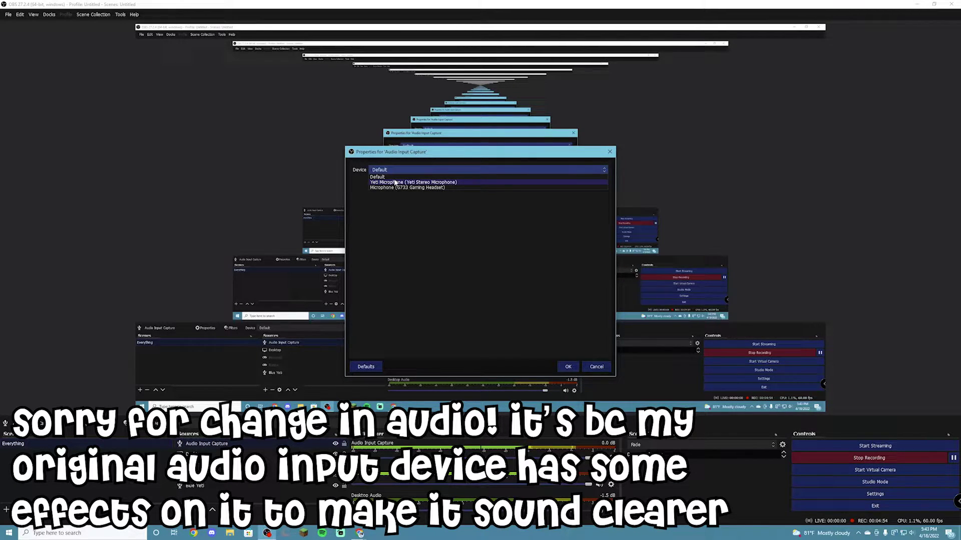
click(395, 183)
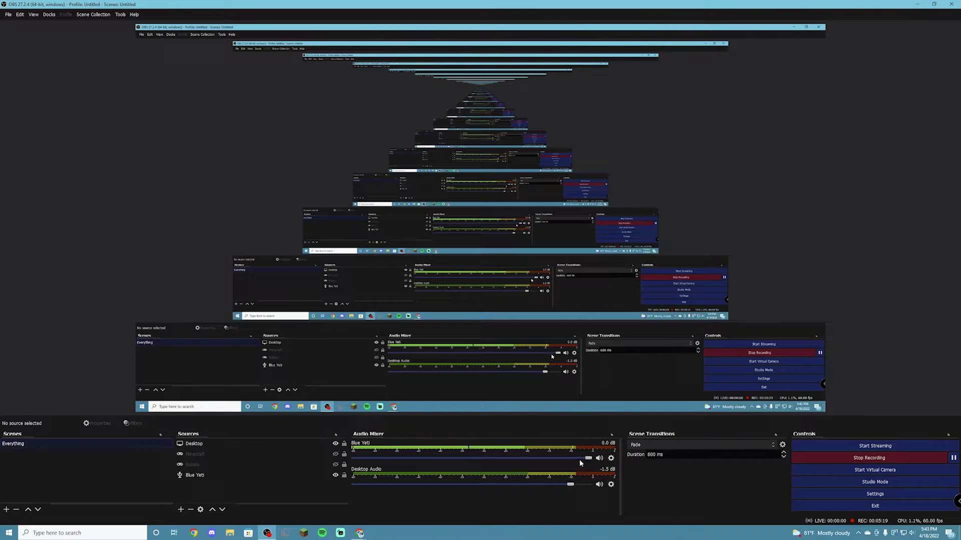
mouse_move(588, 459)
mouse_down()
mouse_move(516, 459)
mouse_move(593, 459)
mouse_up()
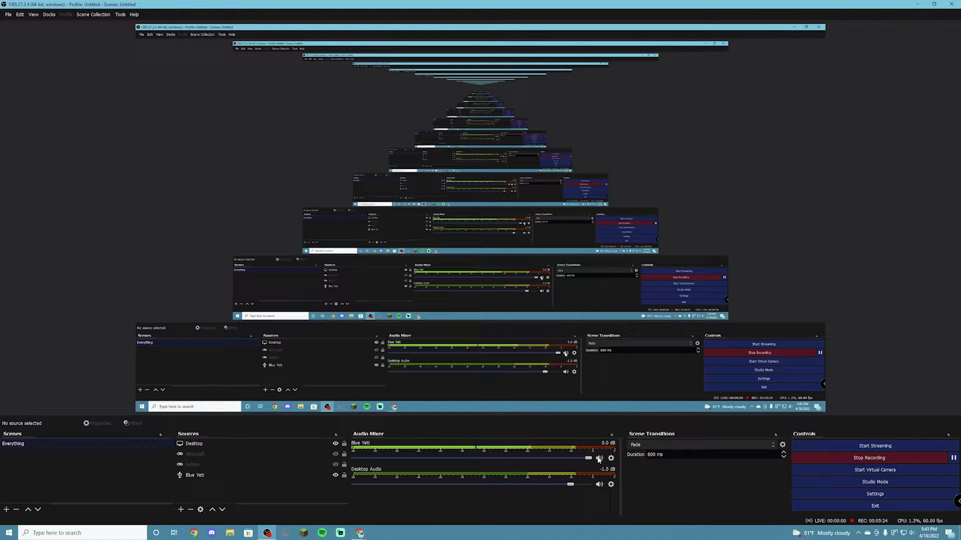